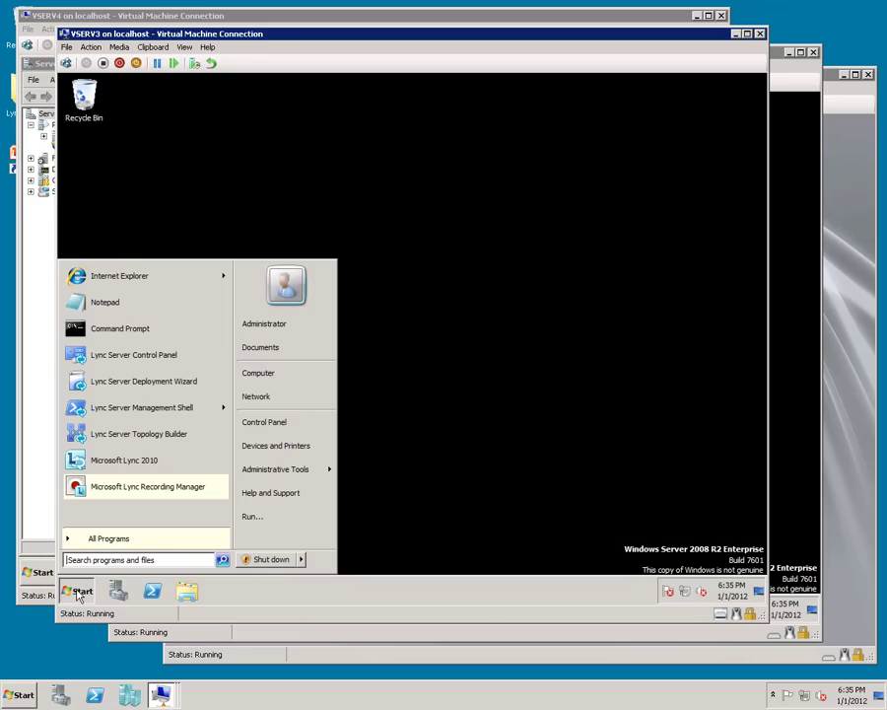
Launch Lync Server Control Panel, sign in as administrator, and go to External User Access
text(lync)
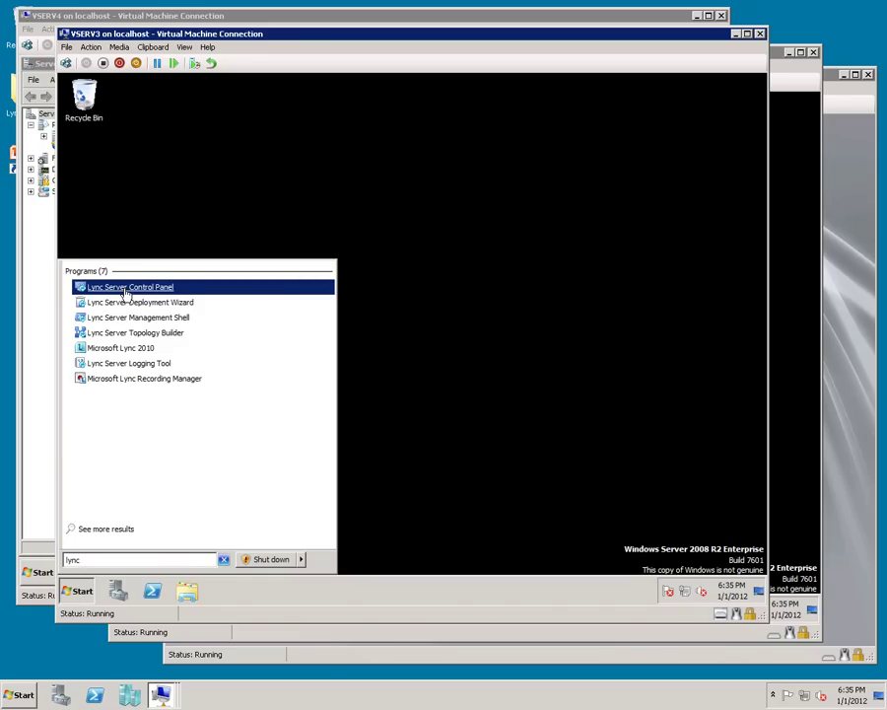
click(126, 289)
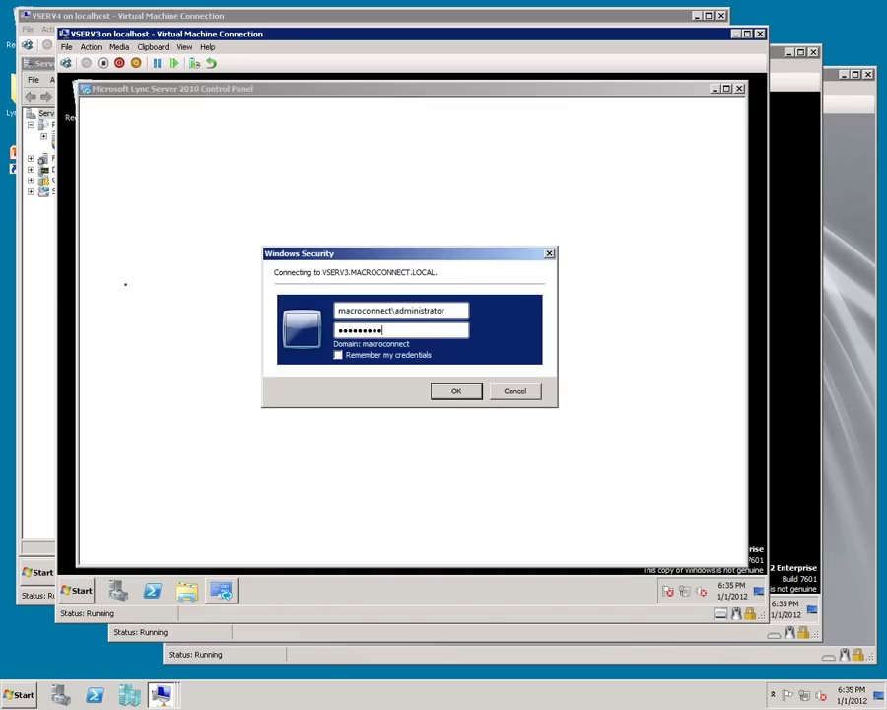
key(Return)
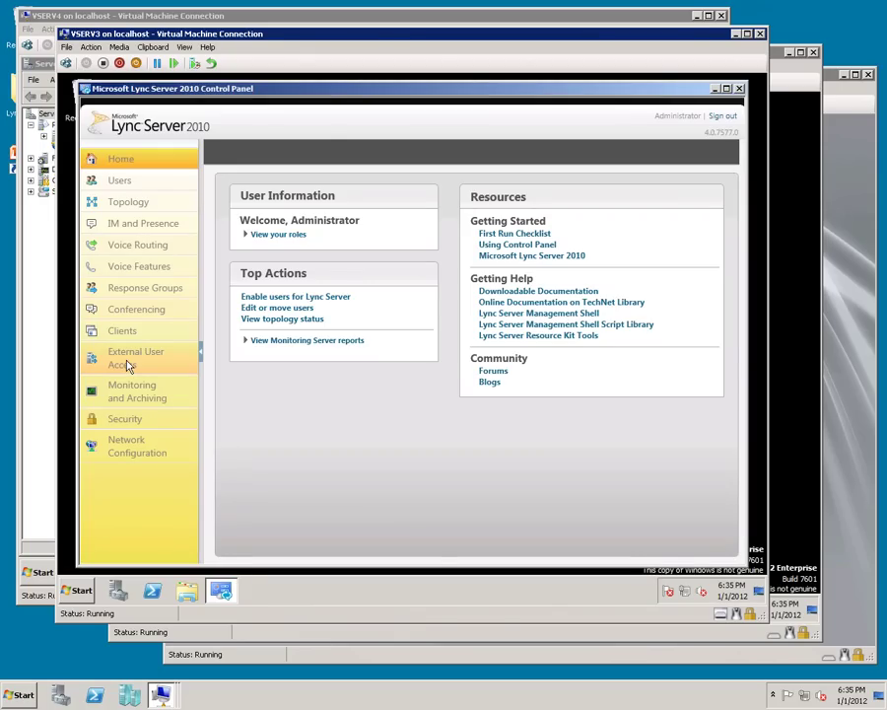
click(127, 365)
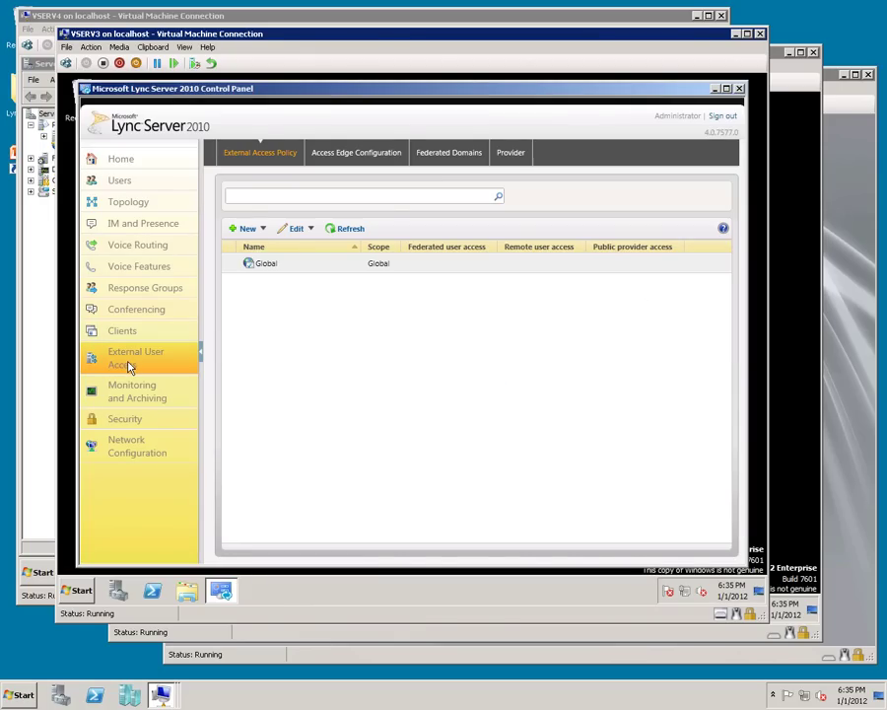
Enable communications with remote users in the Global external access policy
double_click(304, 270)
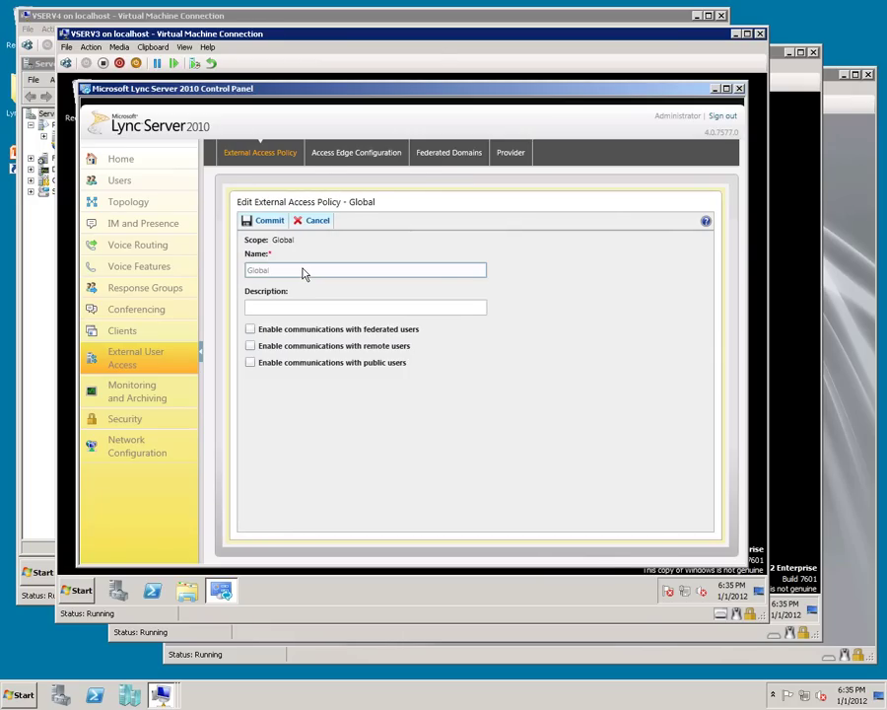
click(250, 346)
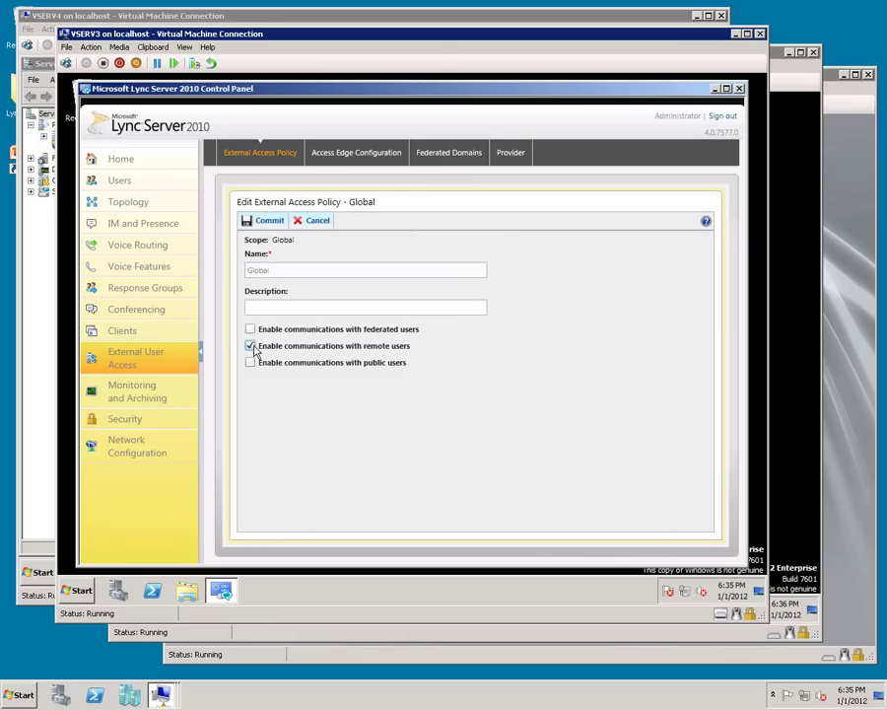
click(264, 222)
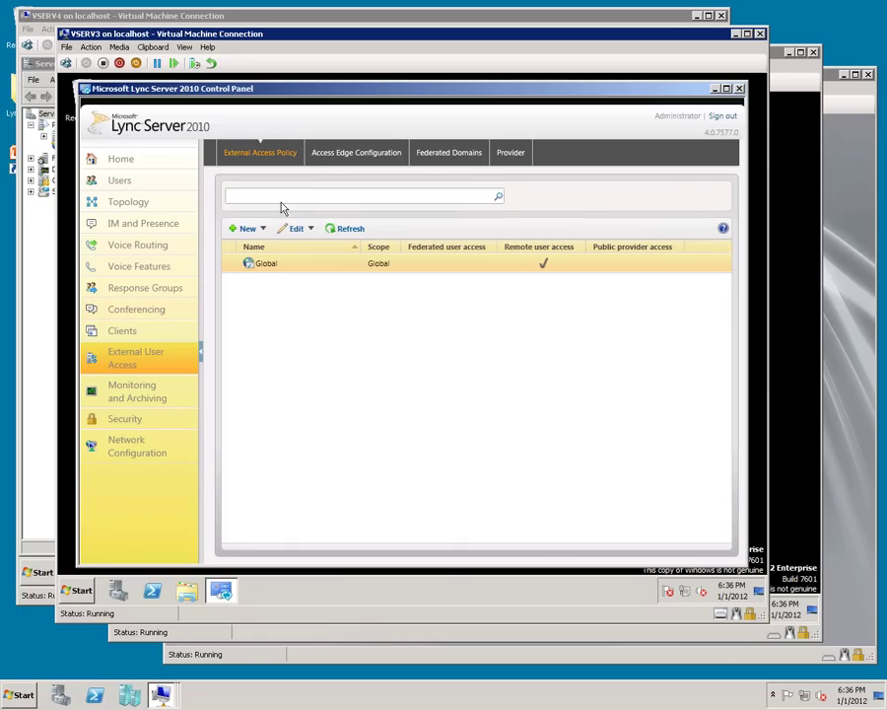
Enable remote user access in the Global Access Edge configuration
click(354, 161)
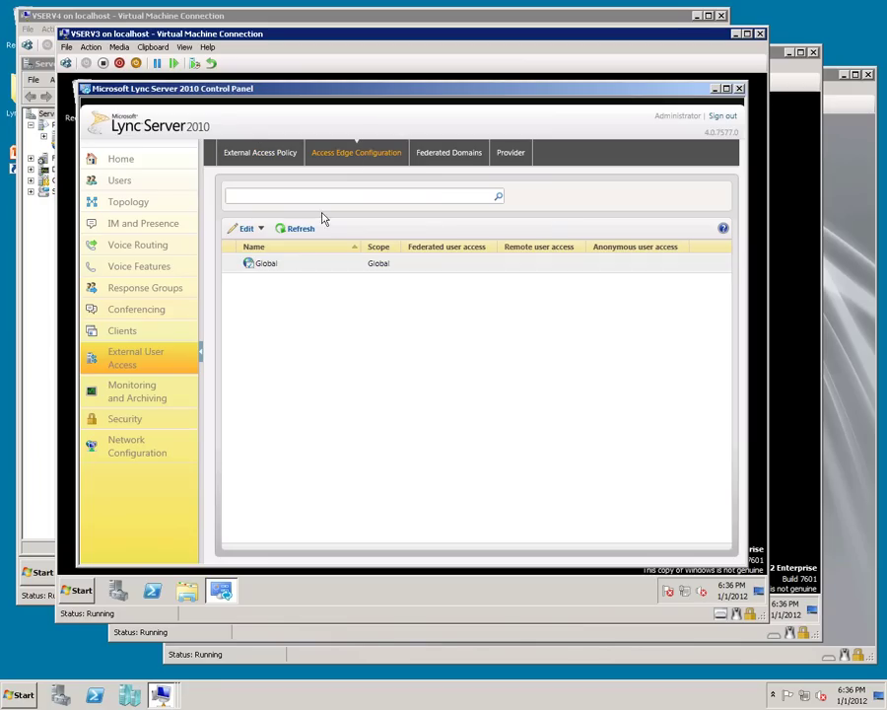
double_click(284, 270)
click(250, 306)
click(267, 223)
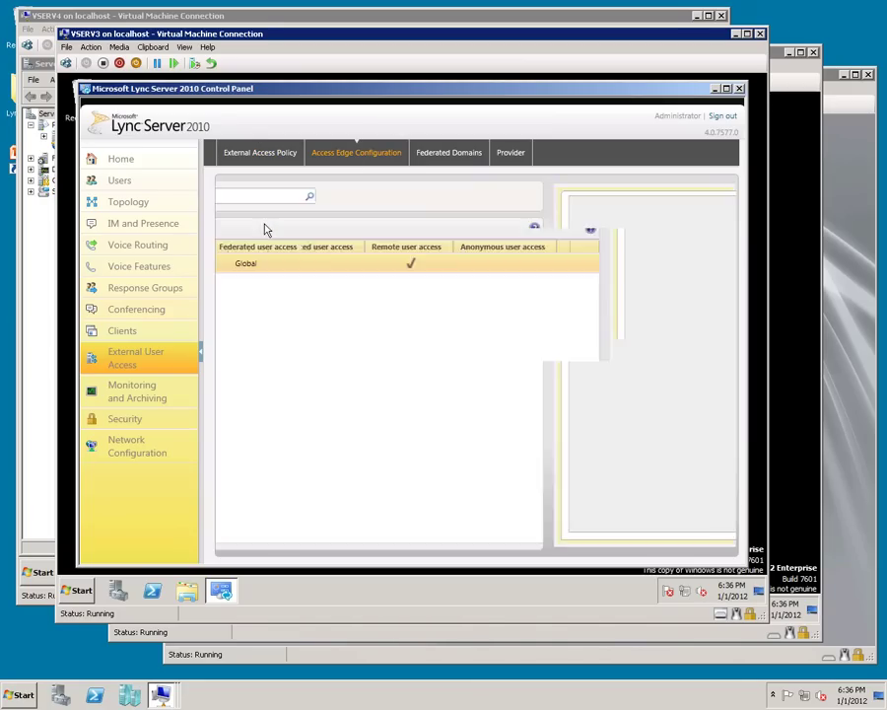
On VSERV4, close Server Manager, launch the Deployment Wizard and run the certificates step
click(94, 16)
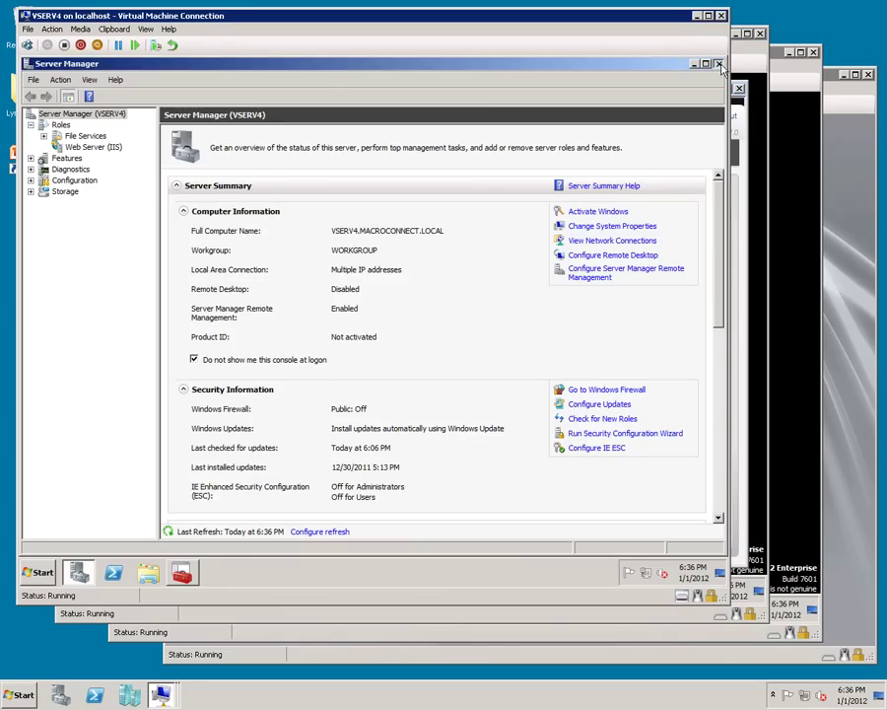
click(721, 65)
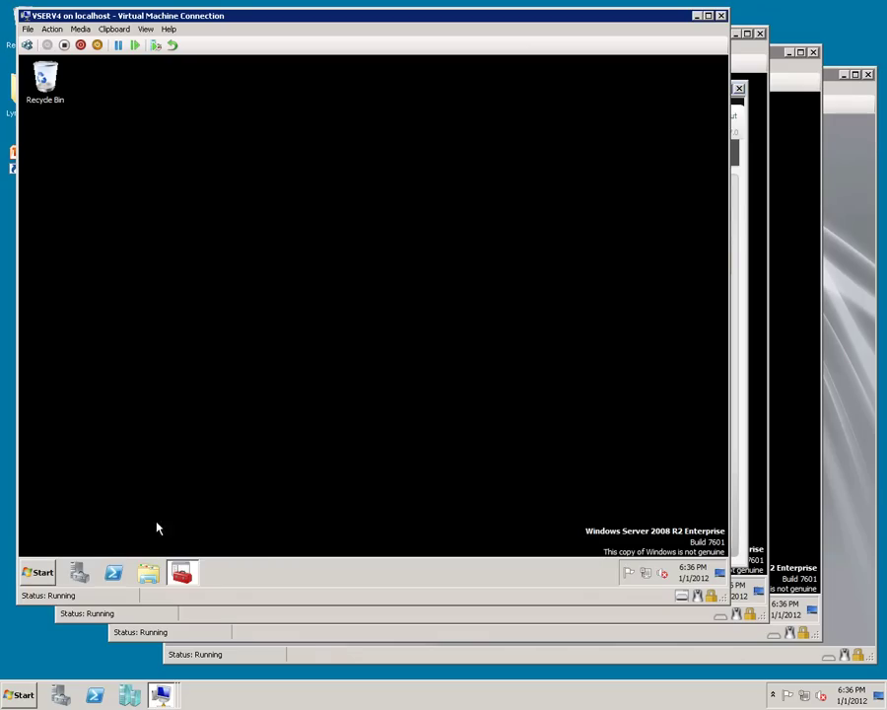
click(45, 573)
text(depl)
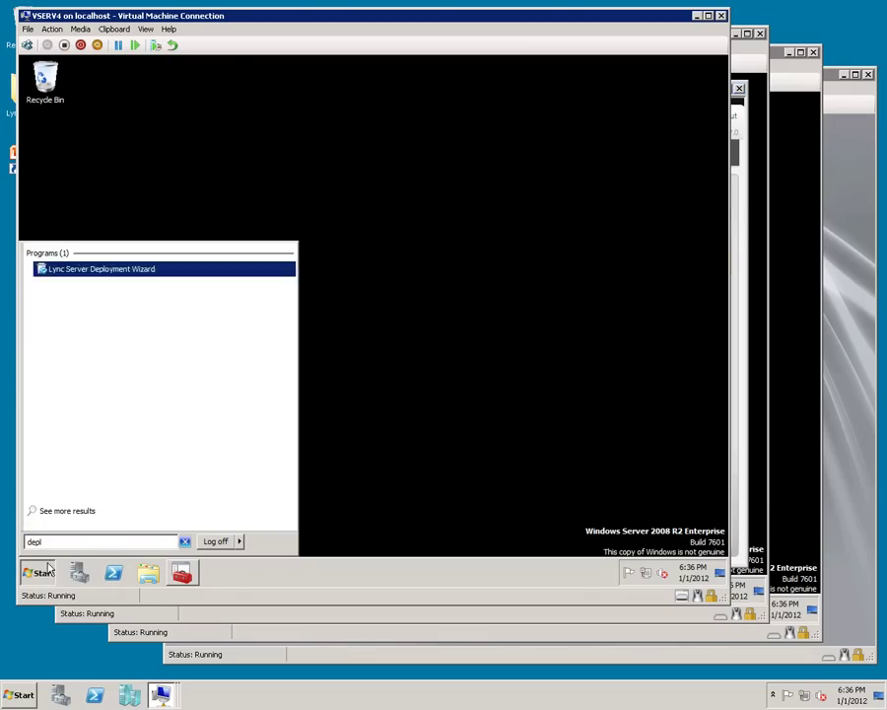
click(105, 272)
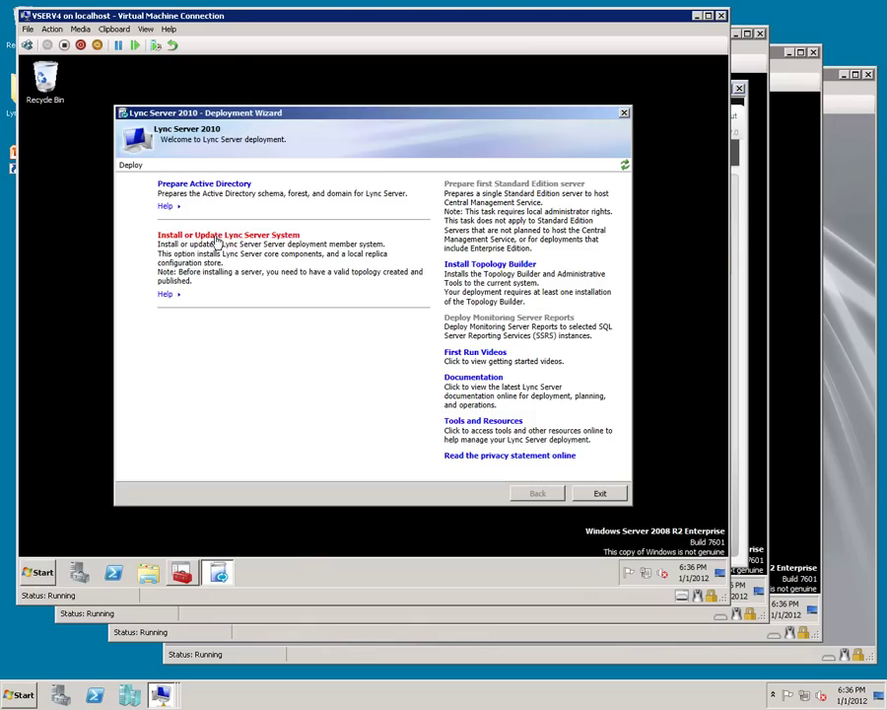
click(215, 241)
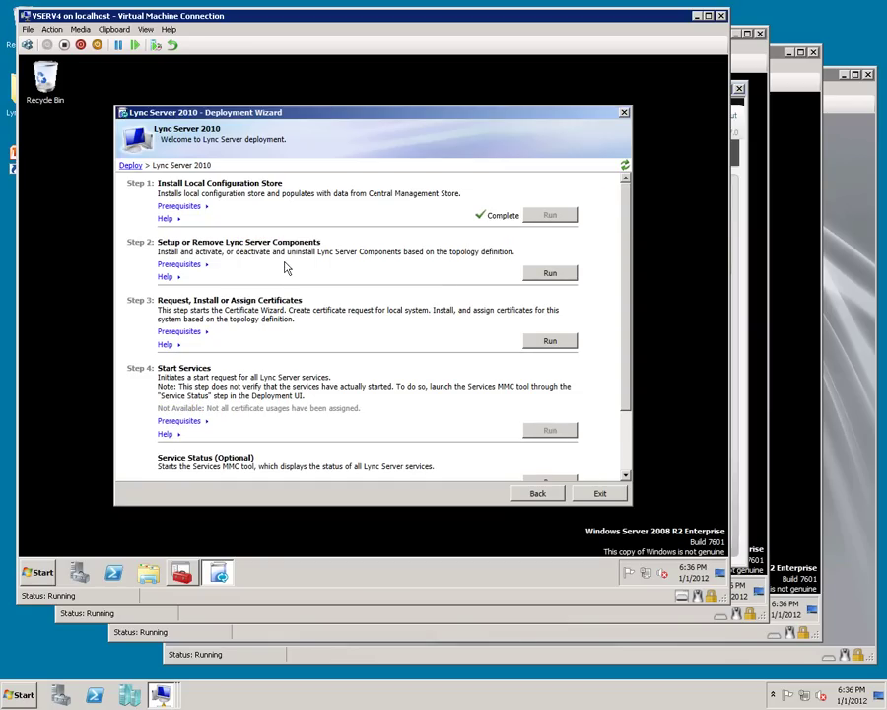
click(545, 343)
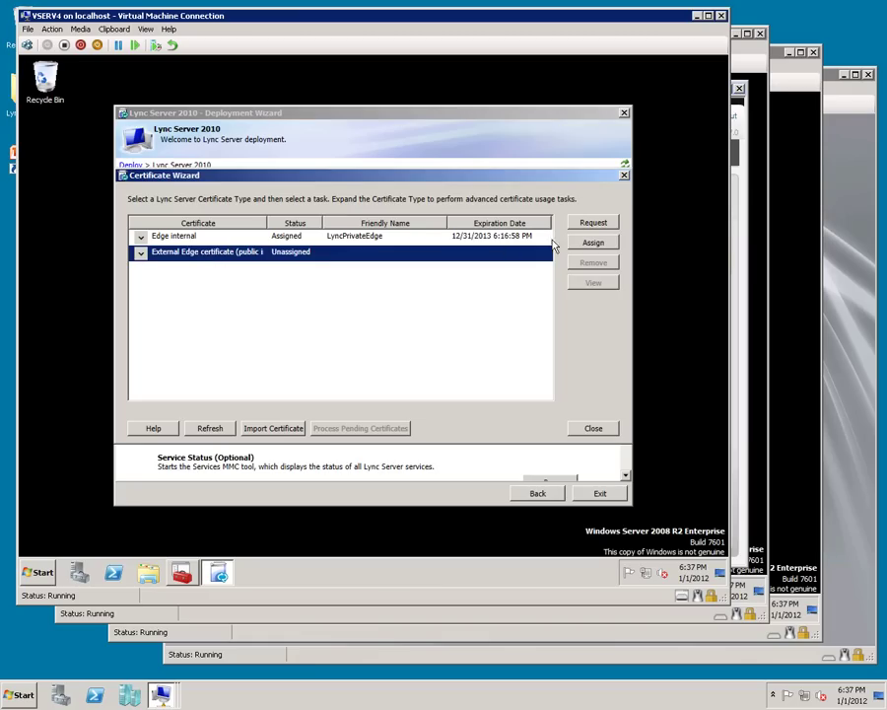
Start an offline external Edge certificate request saved to c:\cert.txt with friendly name 'LyncPublic'
click(580, 227)
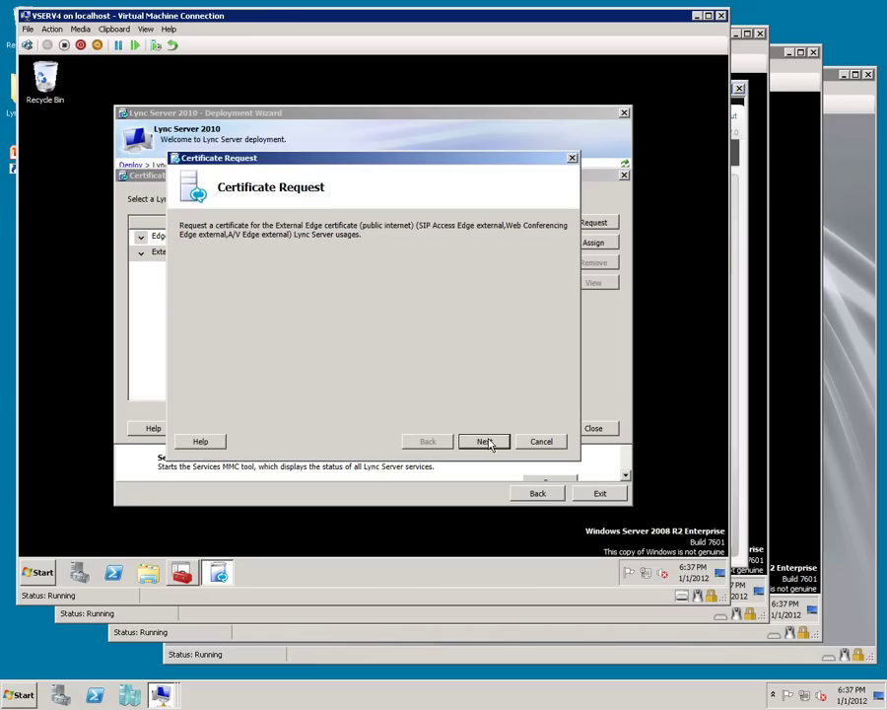
click(485, 442)
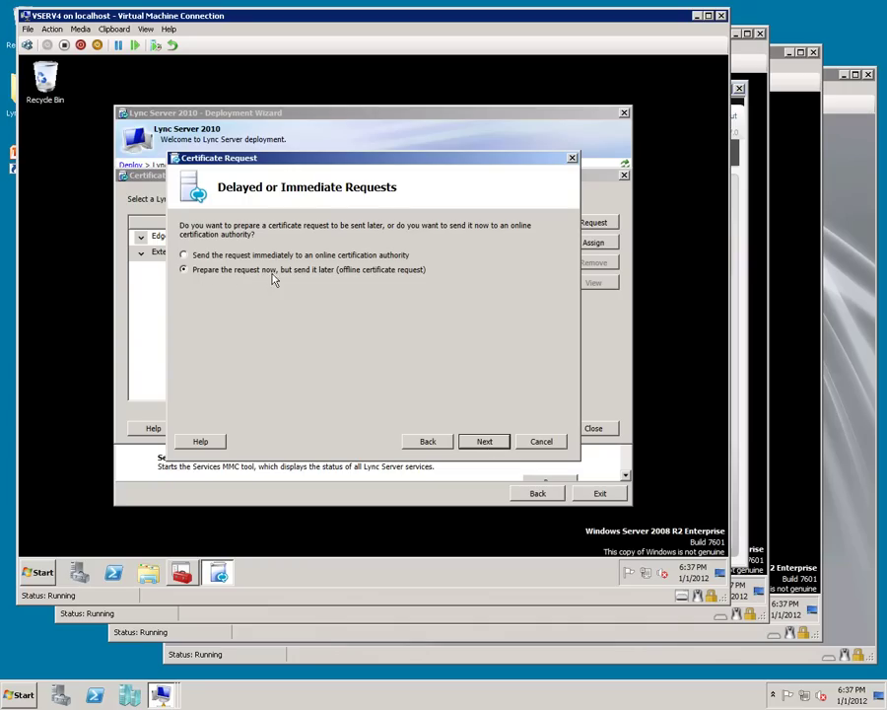
click(486, 442)
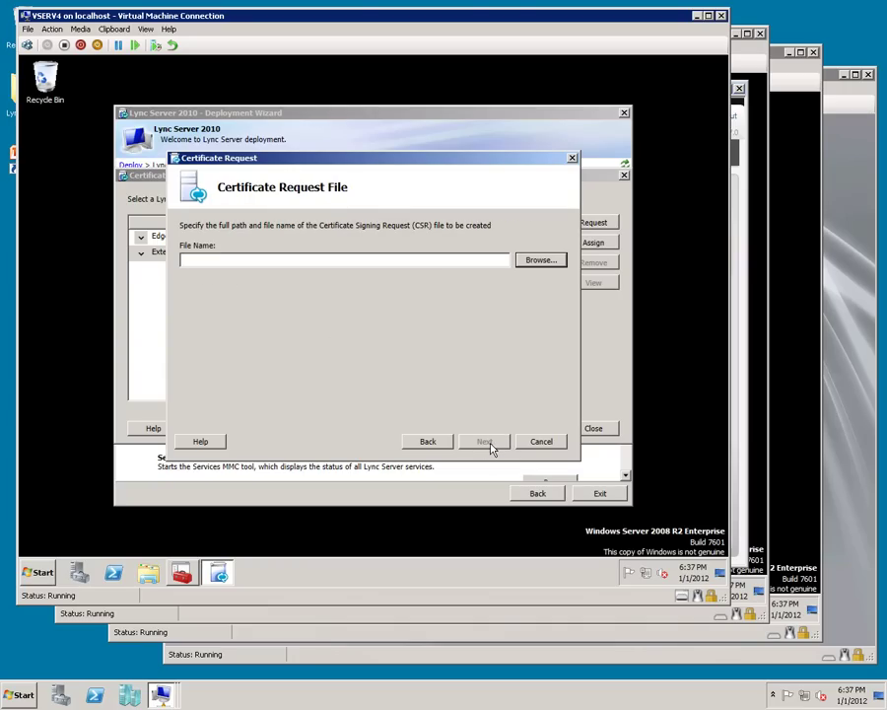
text(c:\cert.txt)
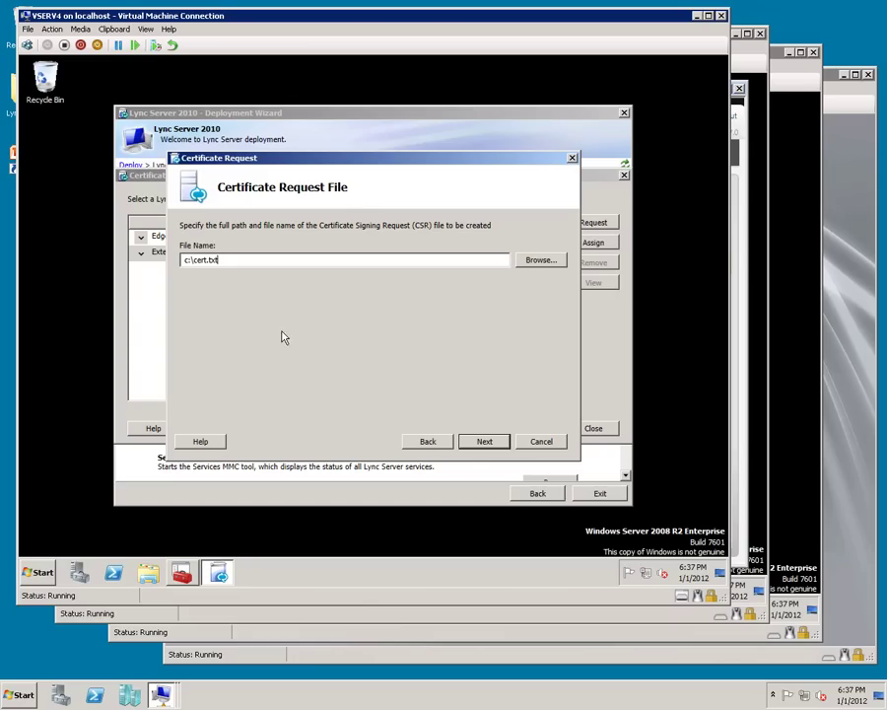
click(479, 446)
click(479, 445)
text(LyncPublic)
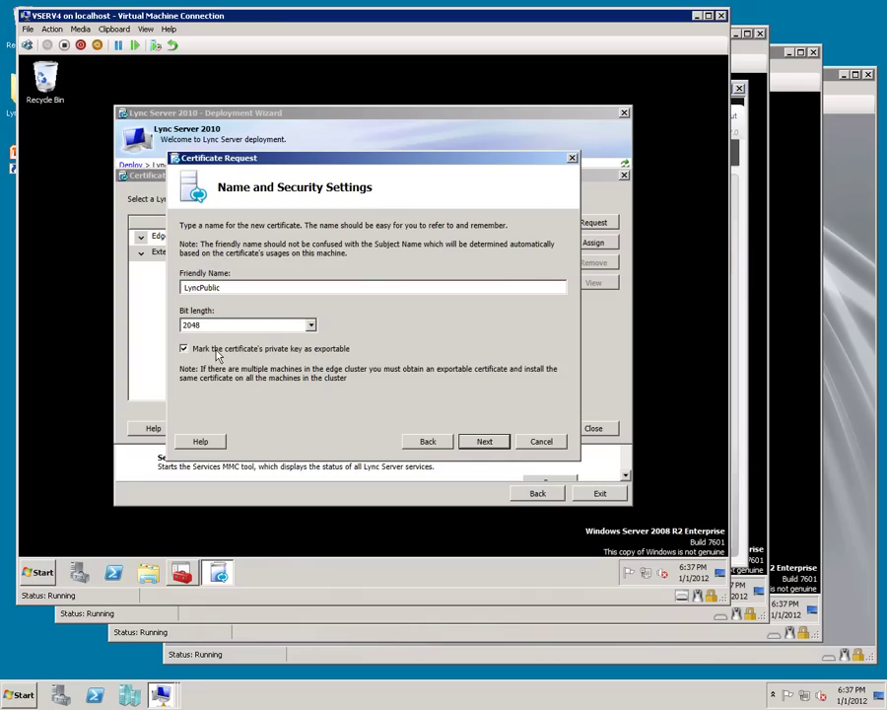
click(487, 444)
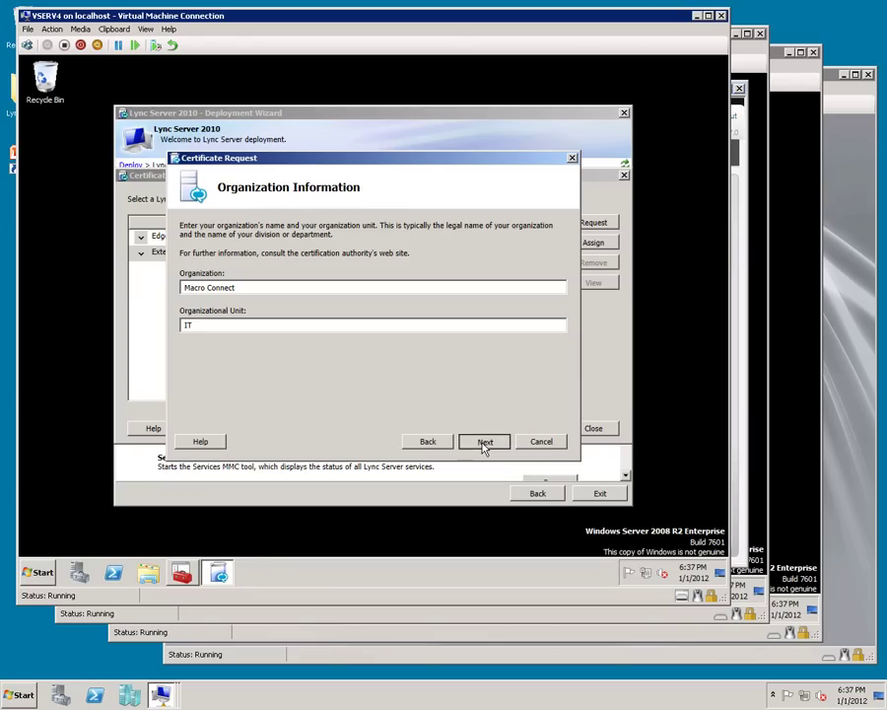
Accept the organization, geographical, subject name access.macroconnect.co and SIP domain pages
click(485, 443)
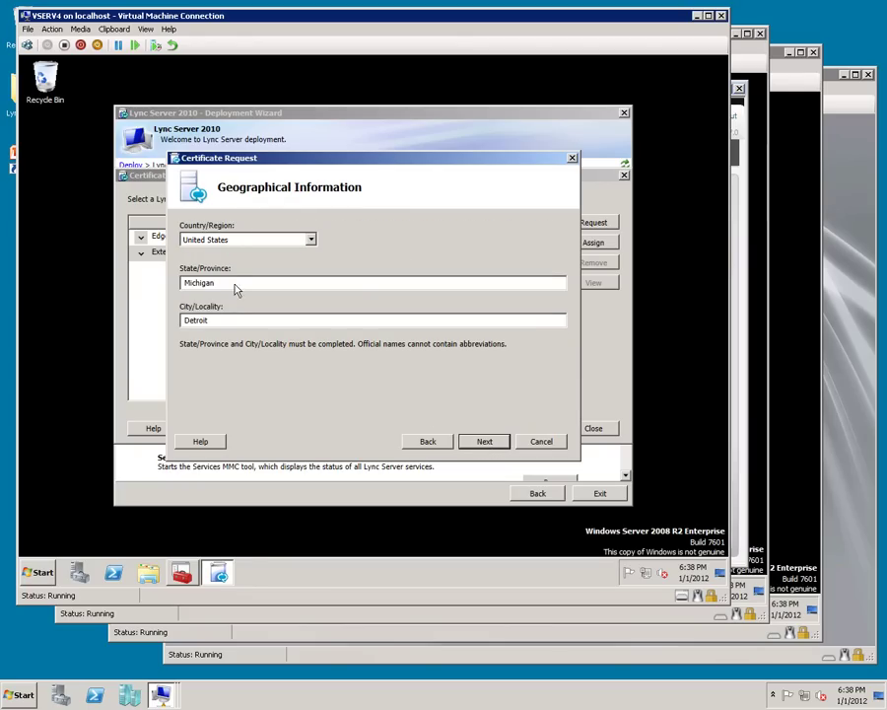
click(485, 443)
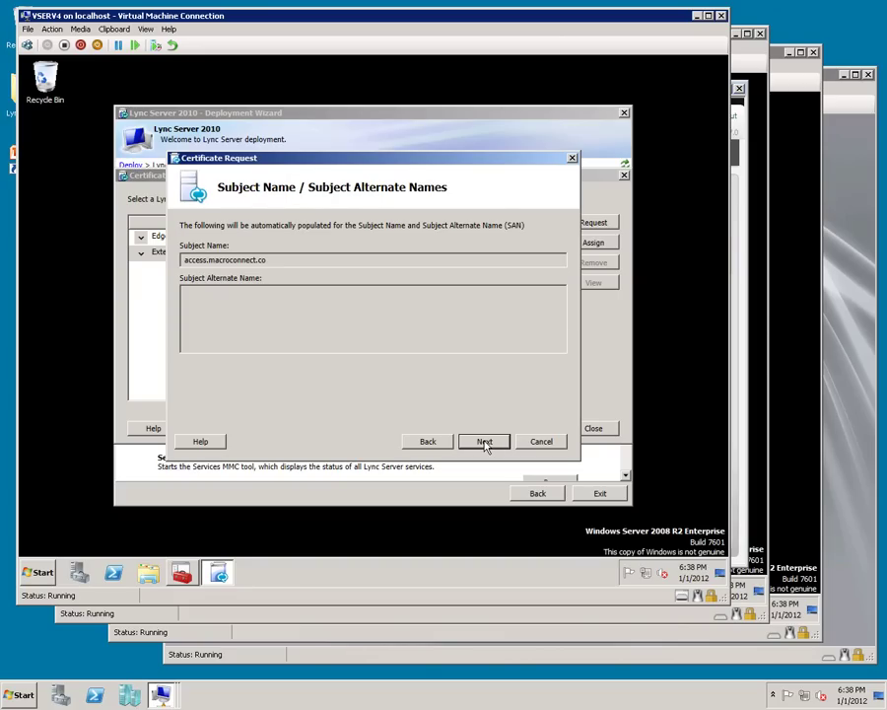
click(485, 443)
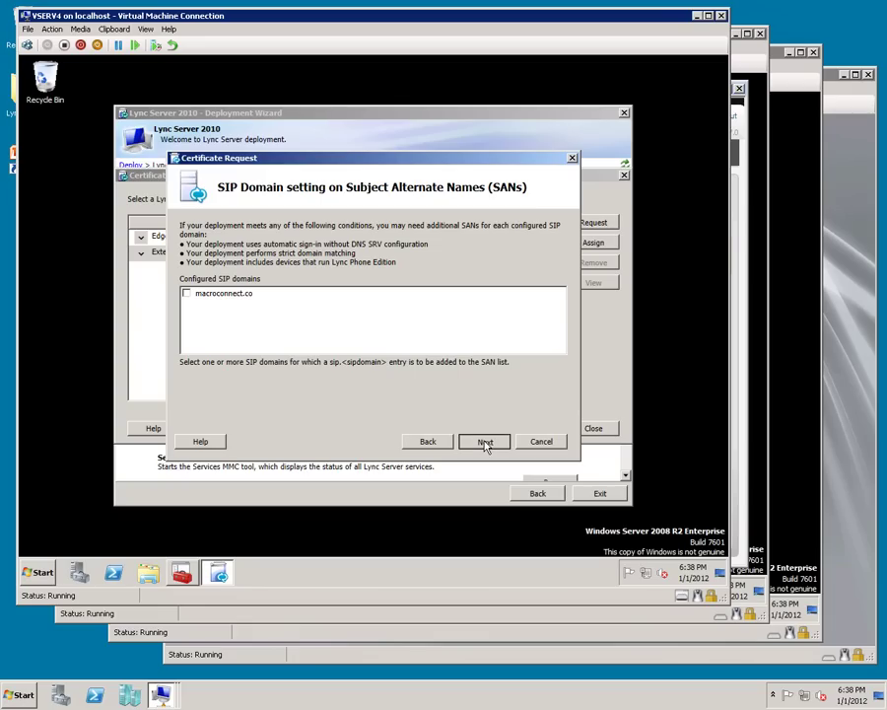
click(485, 443)
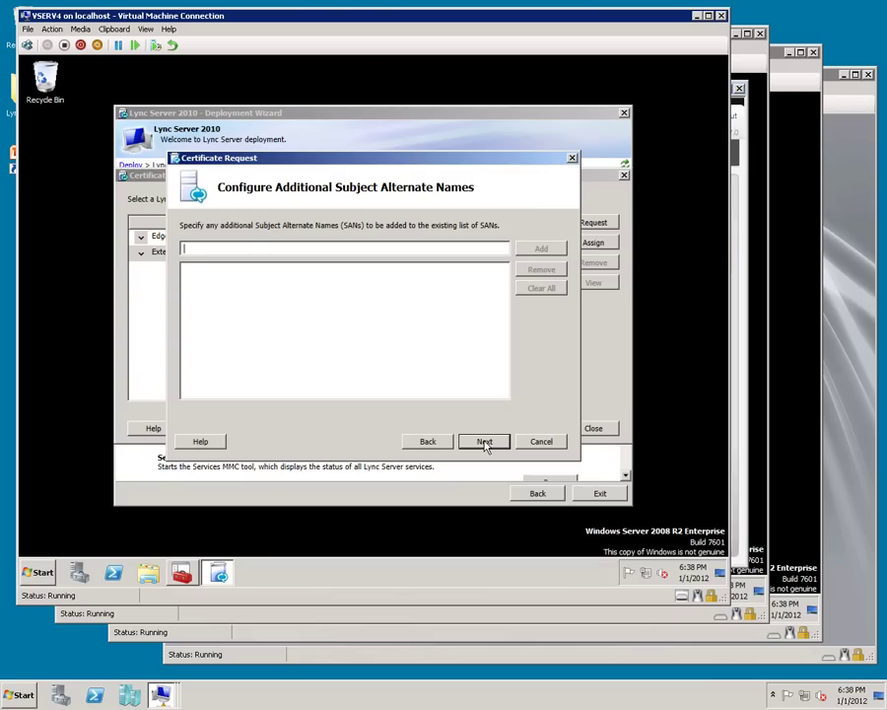
Add lync, lyncdiscover and webservice.macroconnect.co as additional subject alternate names
text(lync.macroconnect.co)
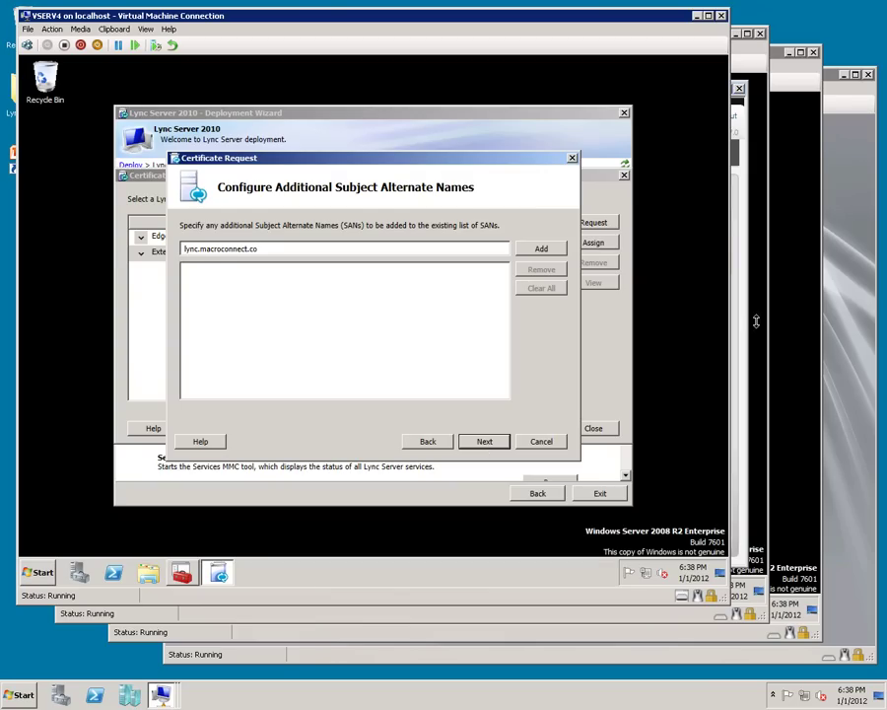
click(558, 253)
text(lyncdiscover.macroconnect.co)
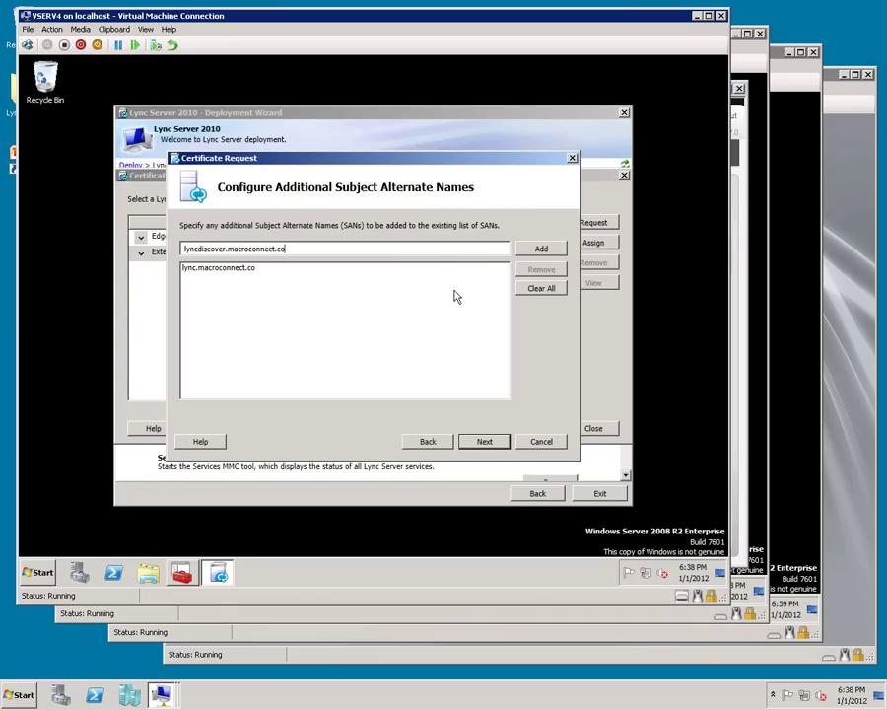
click(527, 254)
text(webservice.macroconnect.co)
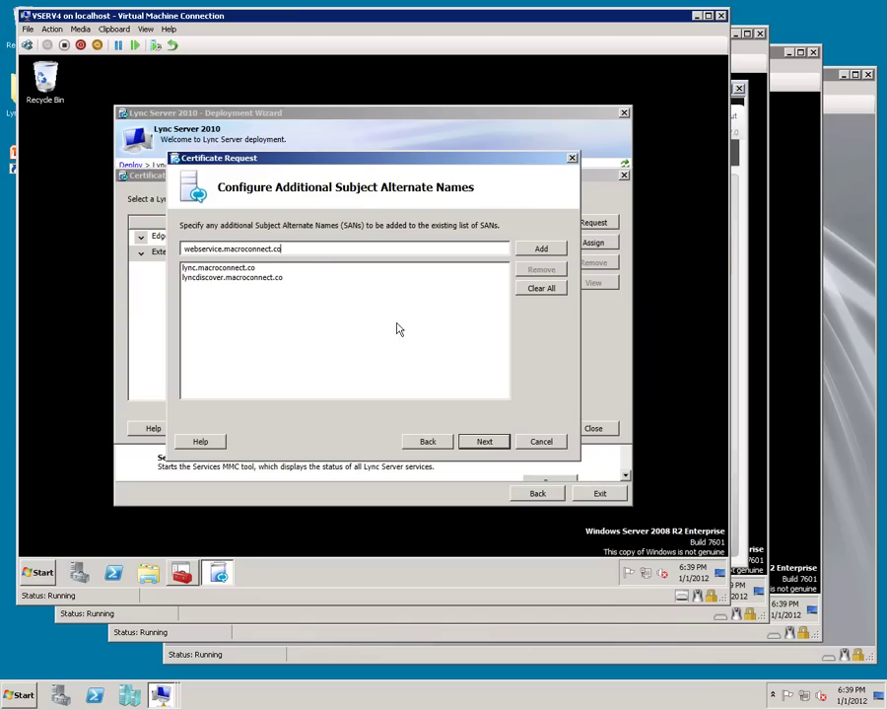
click(540, 252)
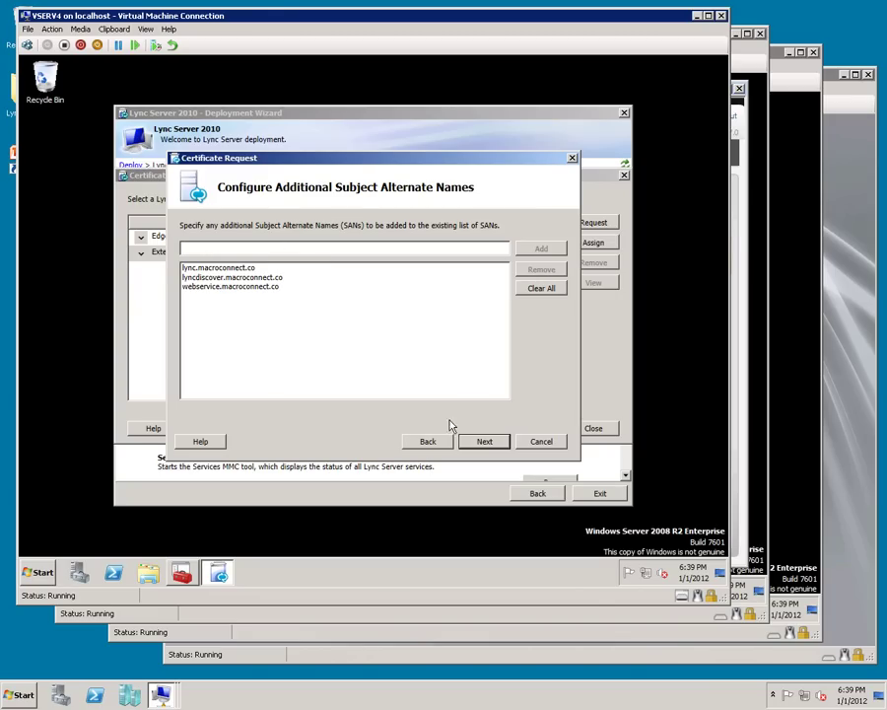
Include the sip entry for macroconnect.co, then generate the CSR to c:\cert.txt
click(427, 443)
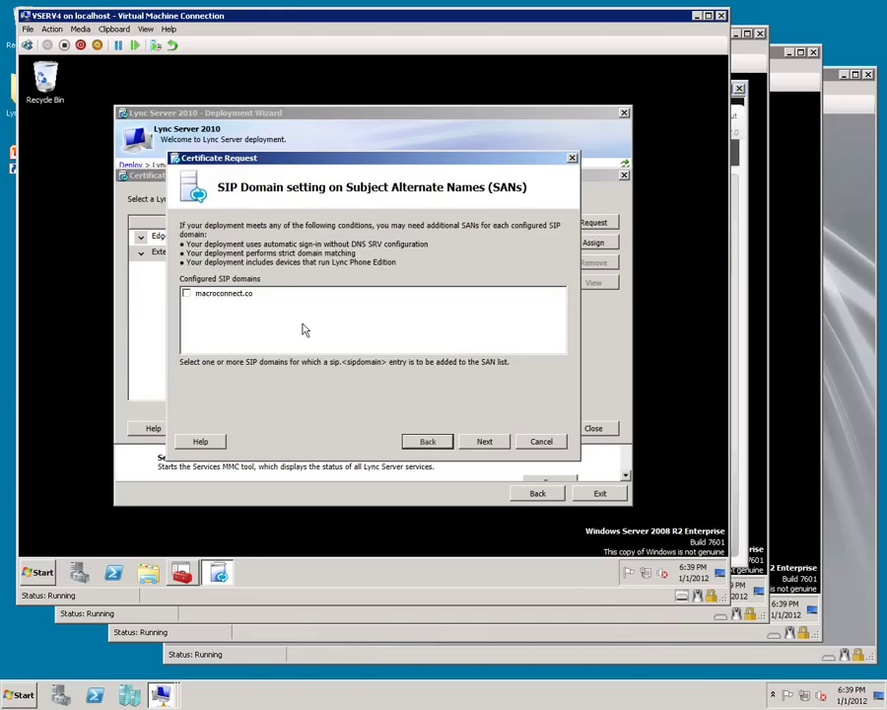
click(187, 295)
click(485, 443)
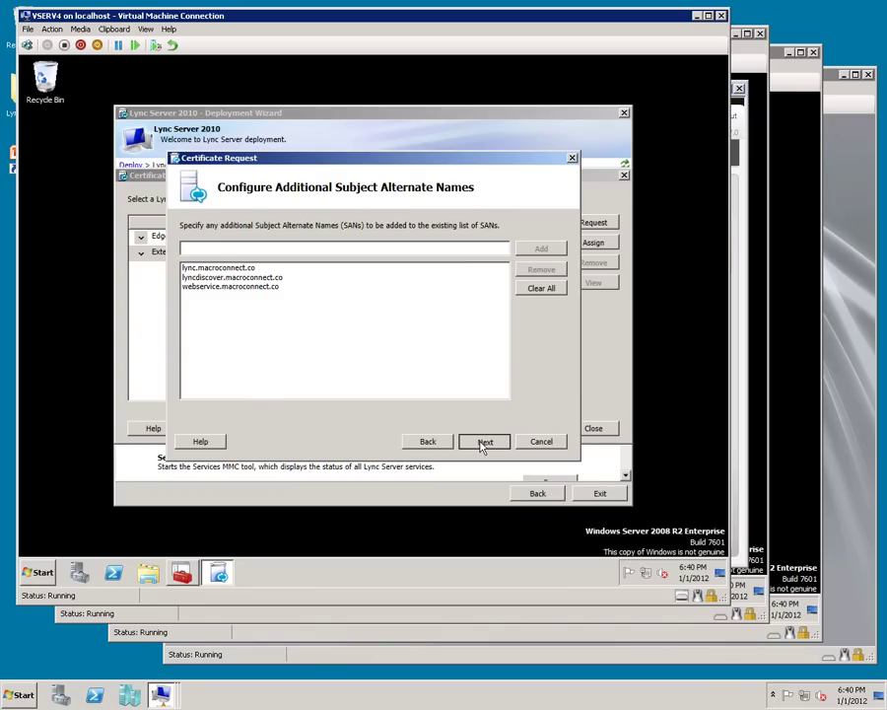
click(483, 444)
scroll(469, 340, down, 3)
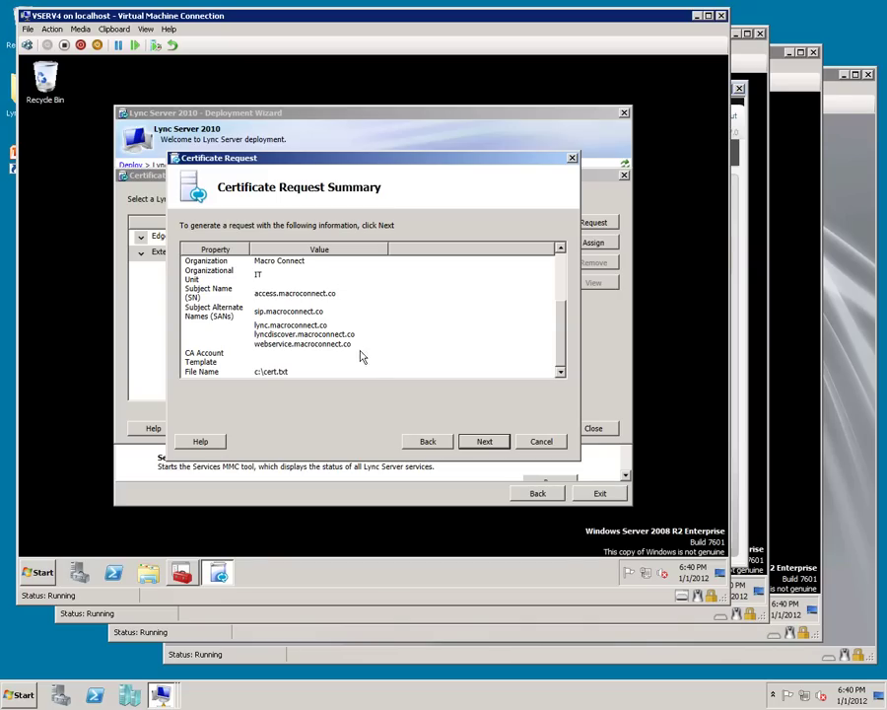
click(481, 441)
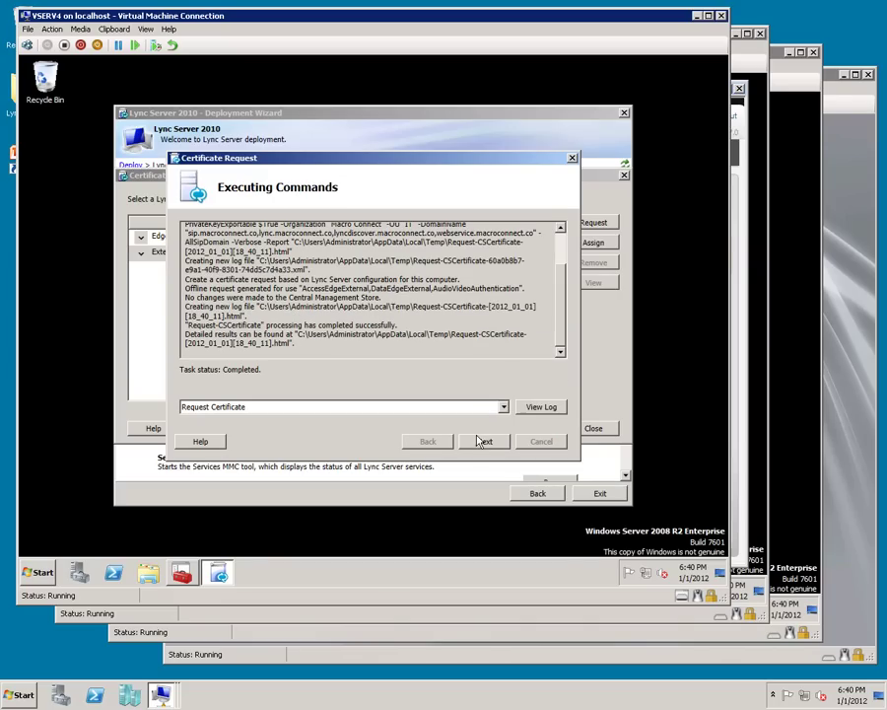
click(478, 443)
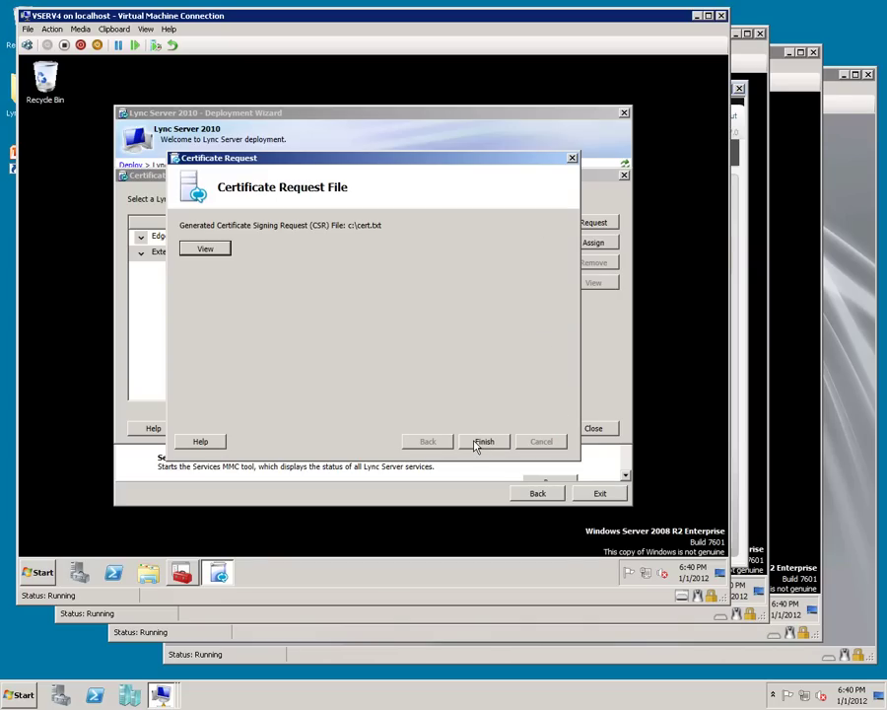
click(479, 443)
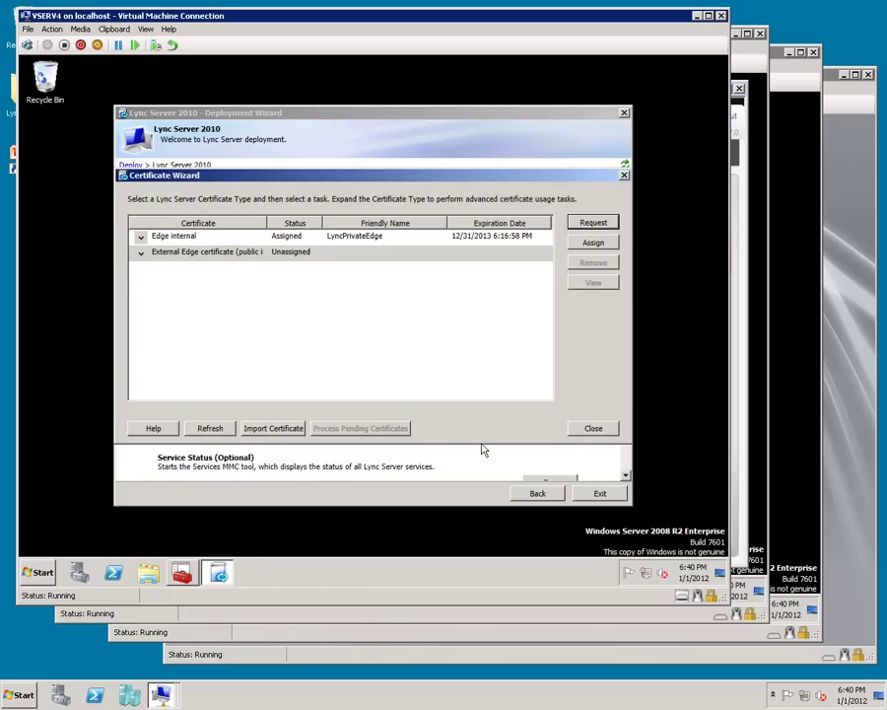
Search the Start menu for C:\cert.txt to locate the certificate request file
click(39, 571)
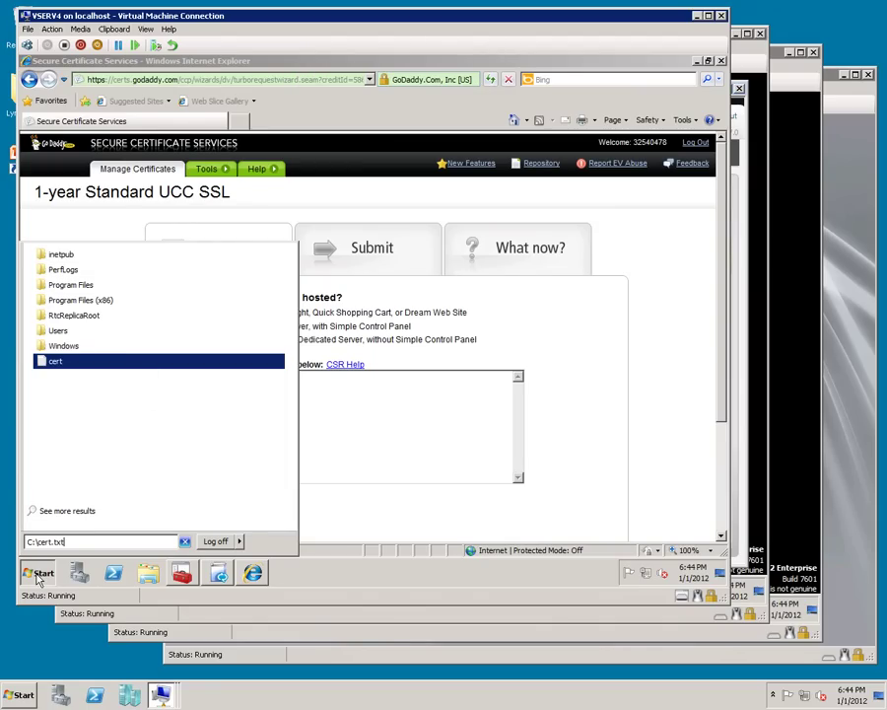
Copy the CSR text from cert.txt into GoDaddy's CSR field and submit the UCC request
key(Return)
drag(268, 367, 54, 119)
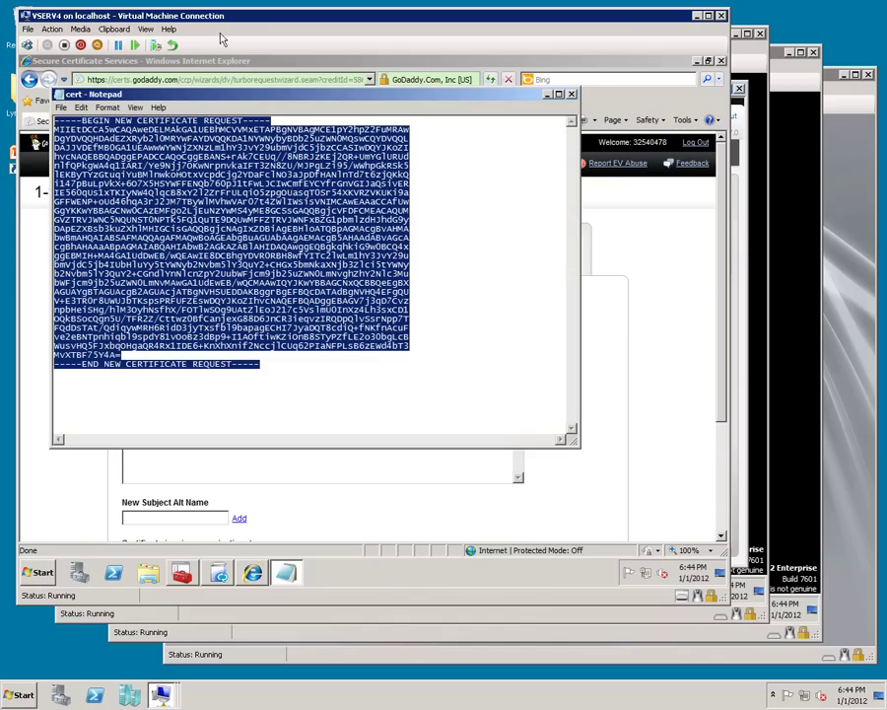
click(549, 95)
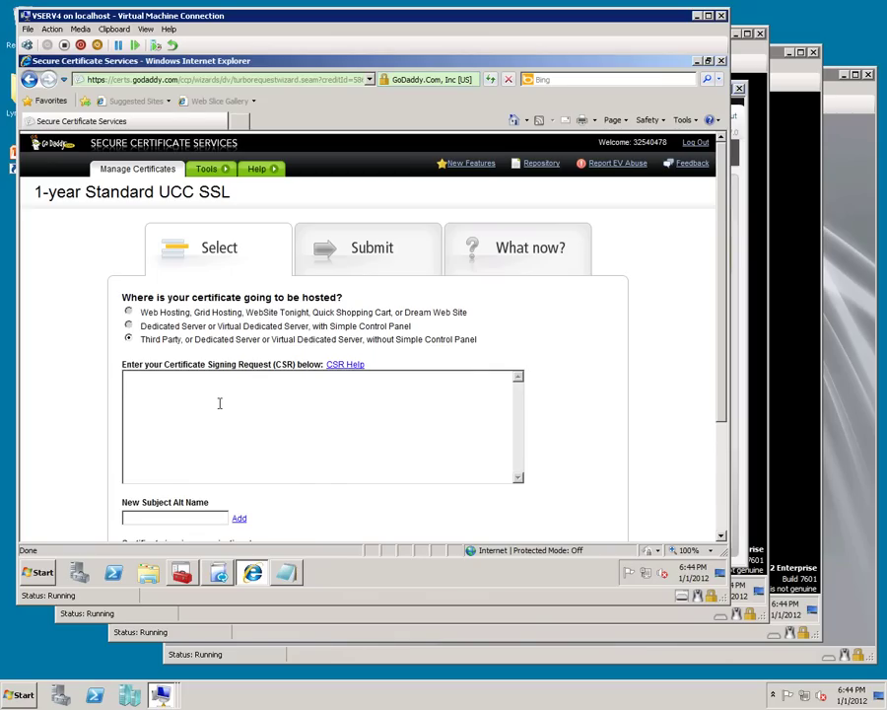
key(ctrl+v)
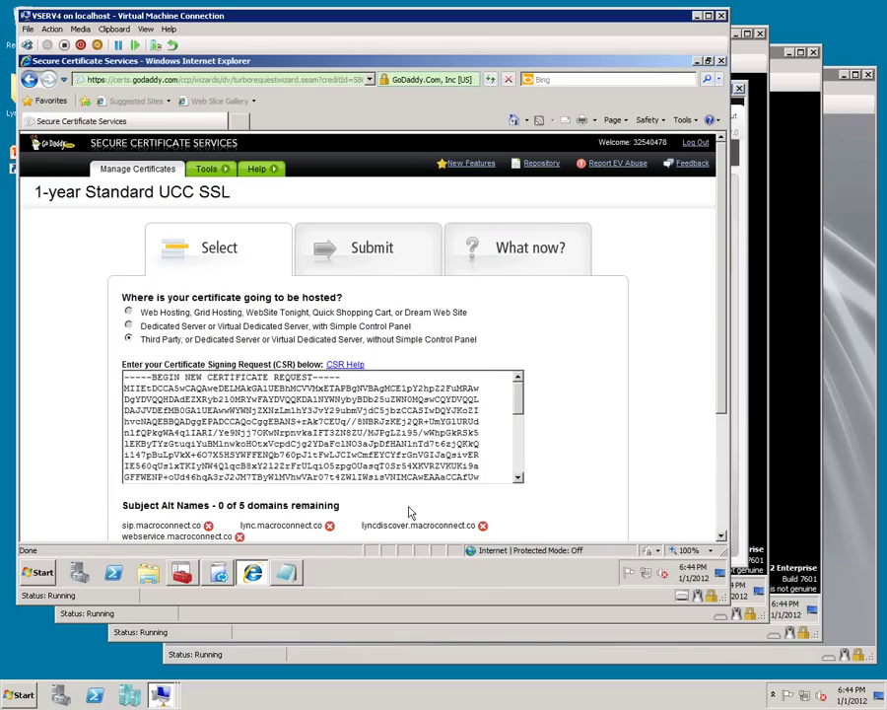
scroll(557, 423, down, 3)
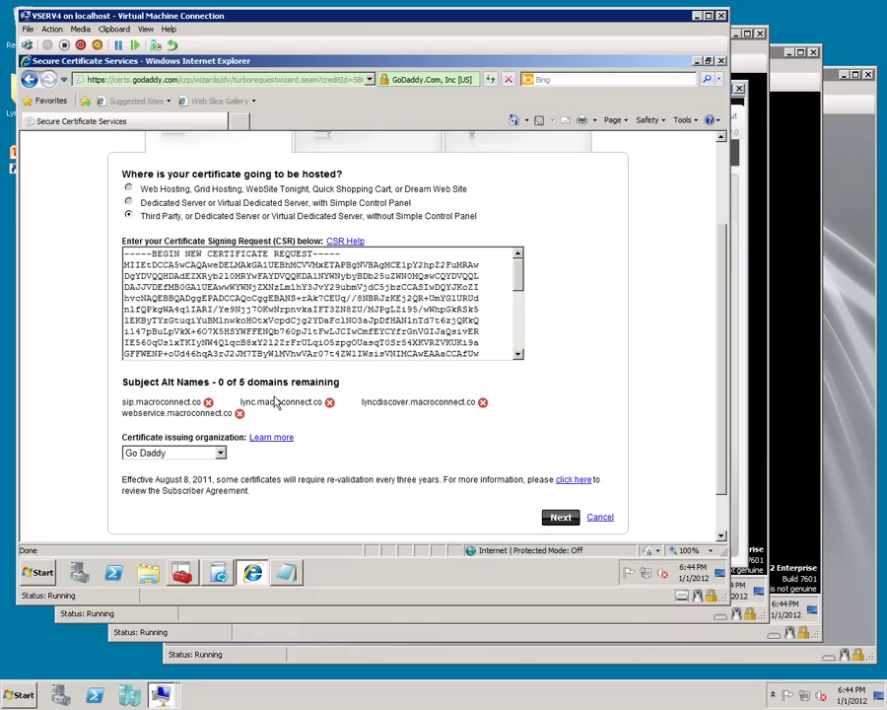
click(558, 520)
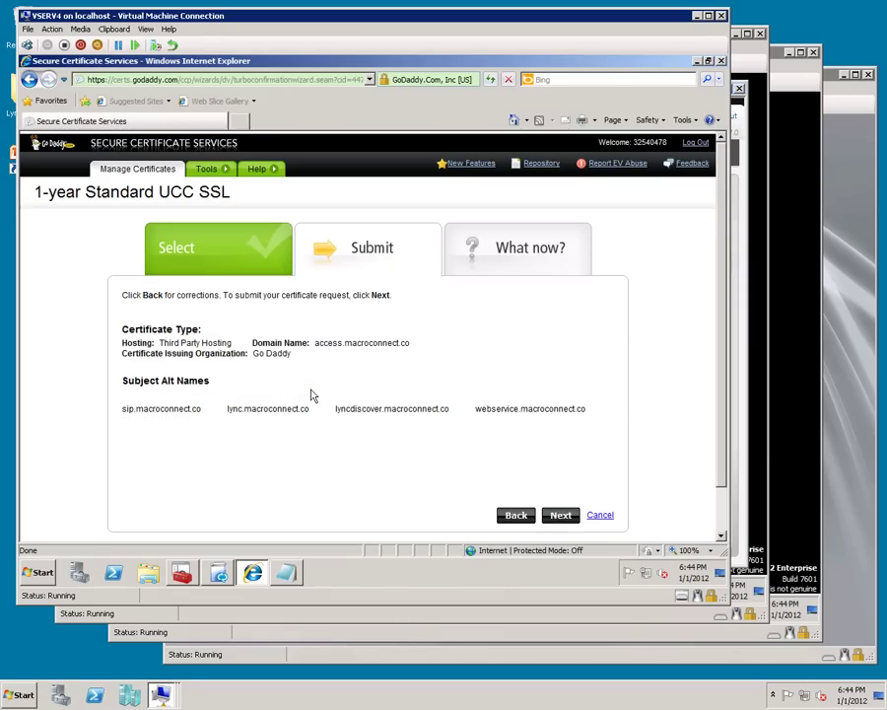
click(560, 514)
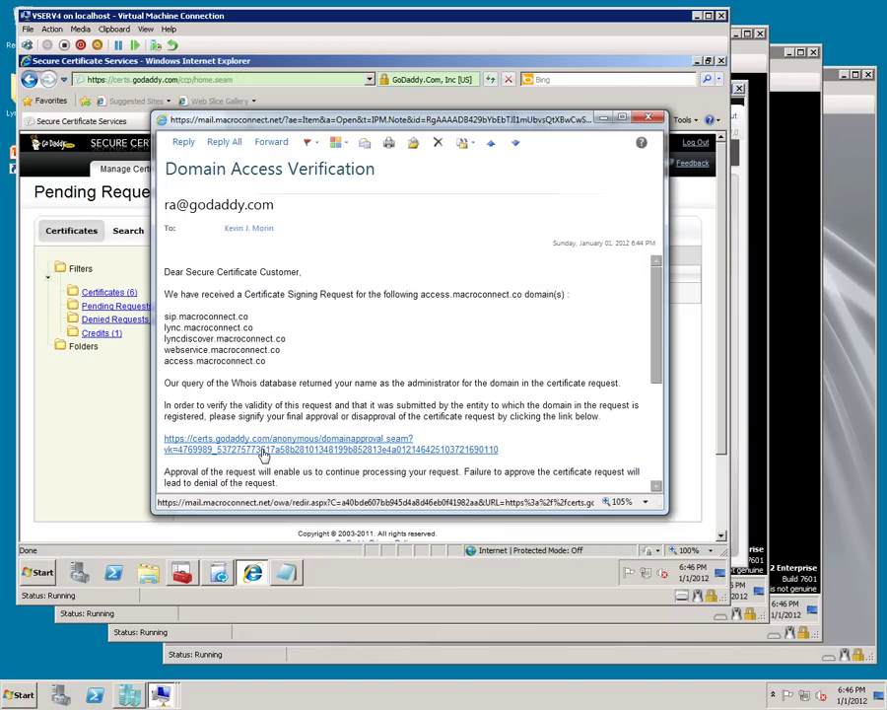
Follow the verification e-mail's link and approve domain access for macroconnect.co
click(264, 449)
click(171, 313)
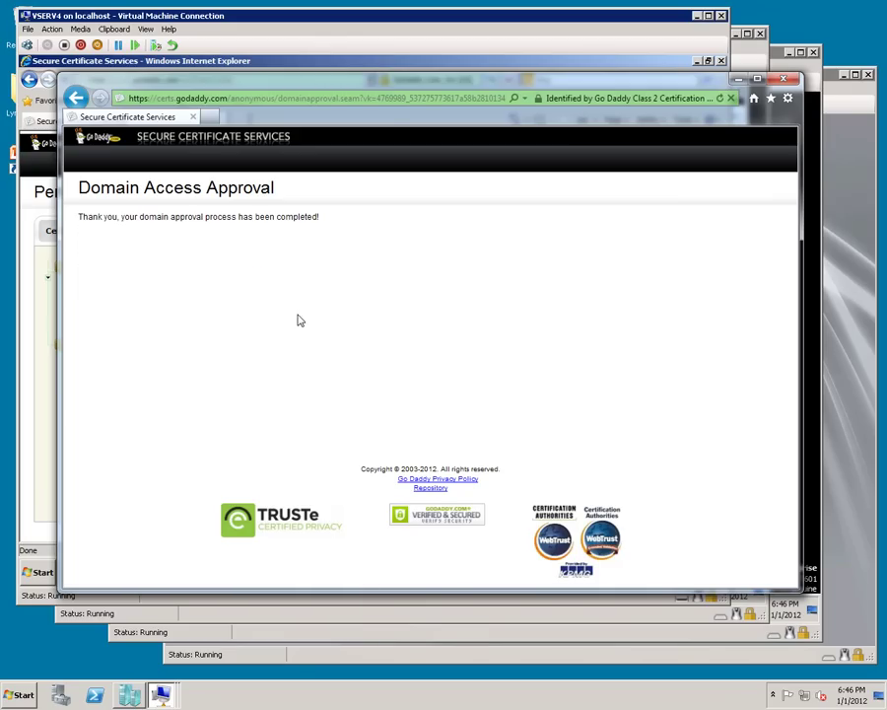